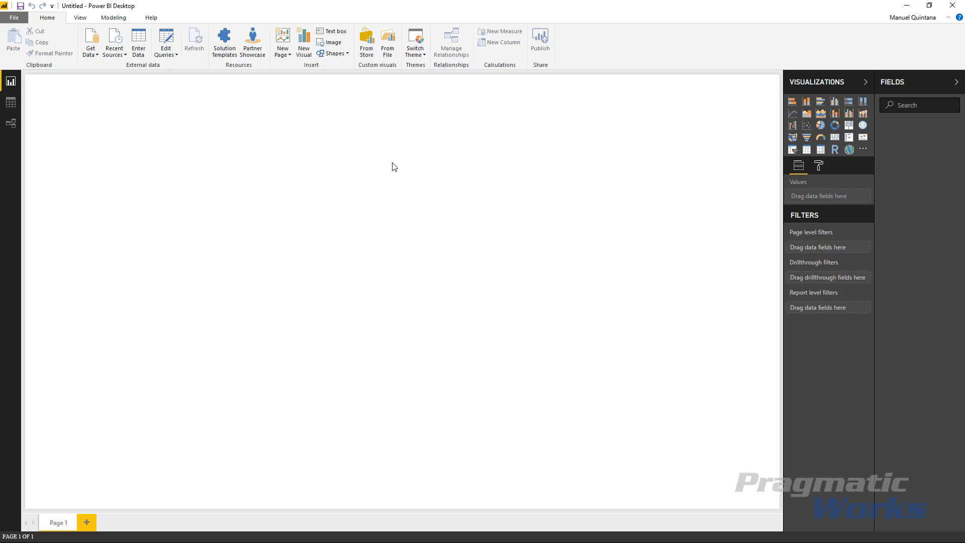
Import the JSON file 9A29A835-EBD7-4326-AF50-C3994A42B78C.json from the Files subfolder of PDS JSON as a new data source.
left_click(91, 46)
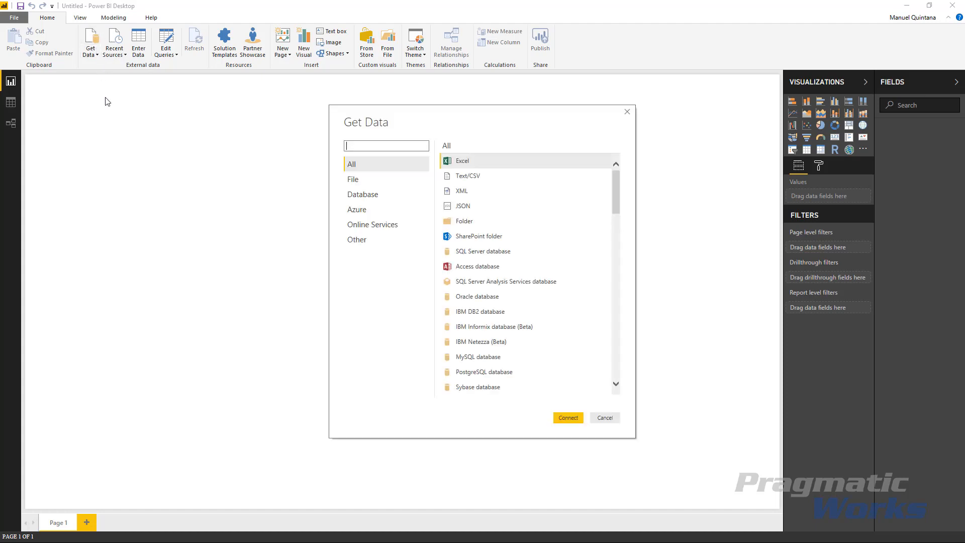
left_click(461, 209)
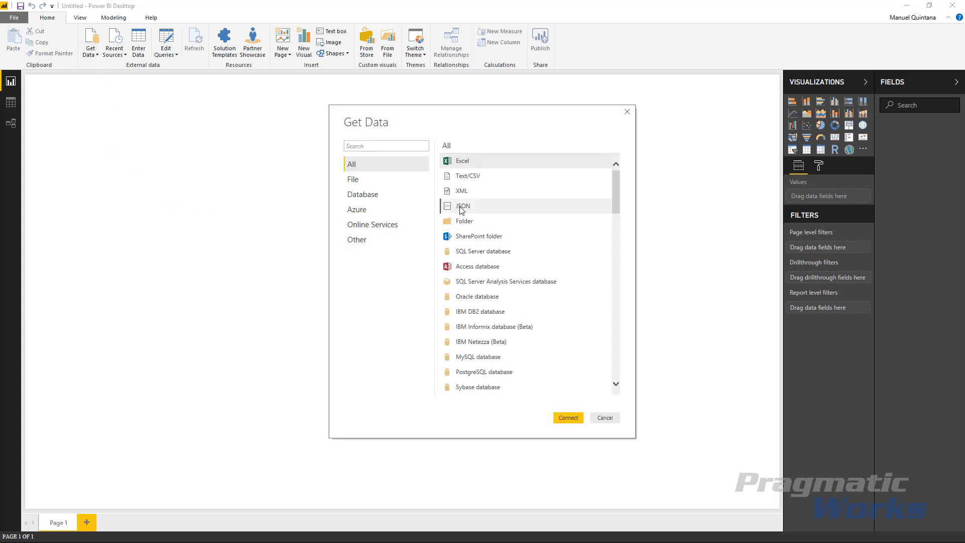
left_click(567, 419)
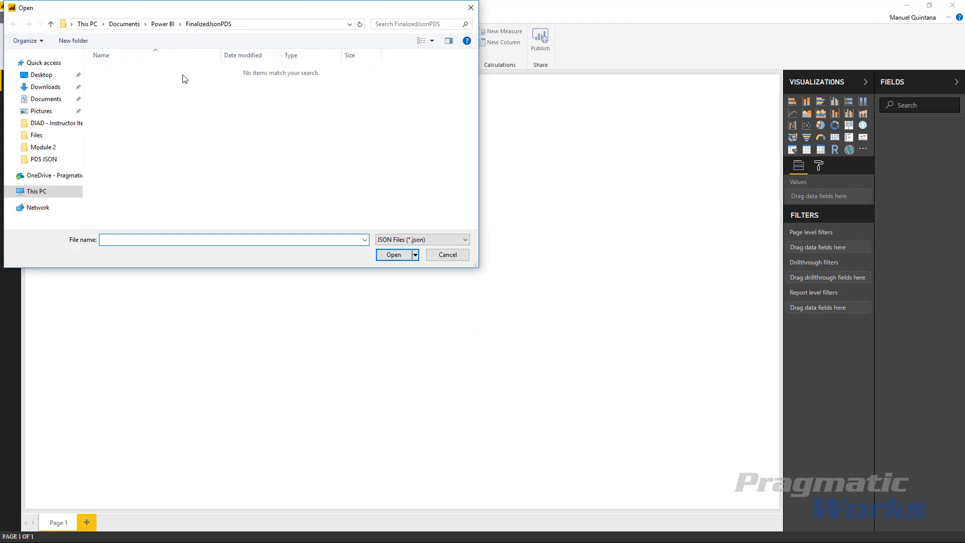
left_click(53, 160)
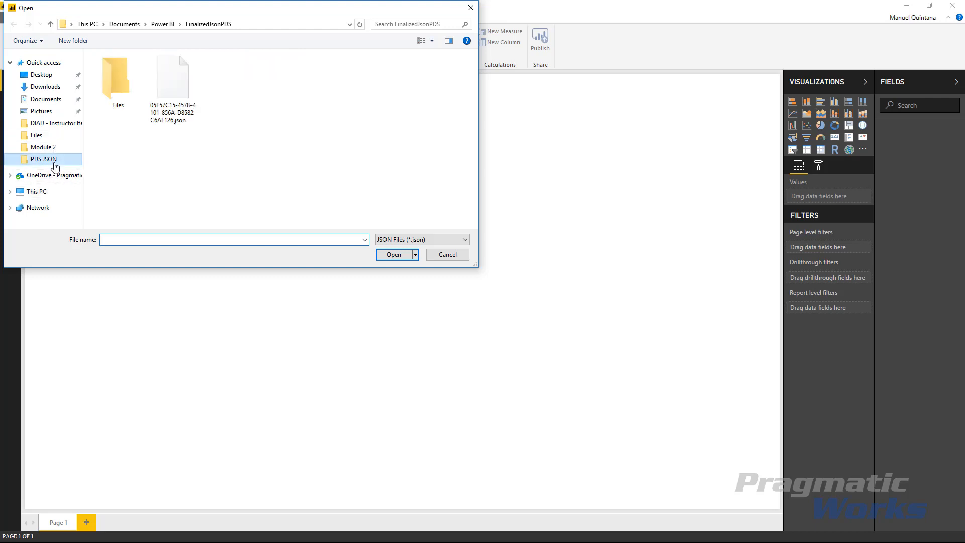
double_click(122, 103)
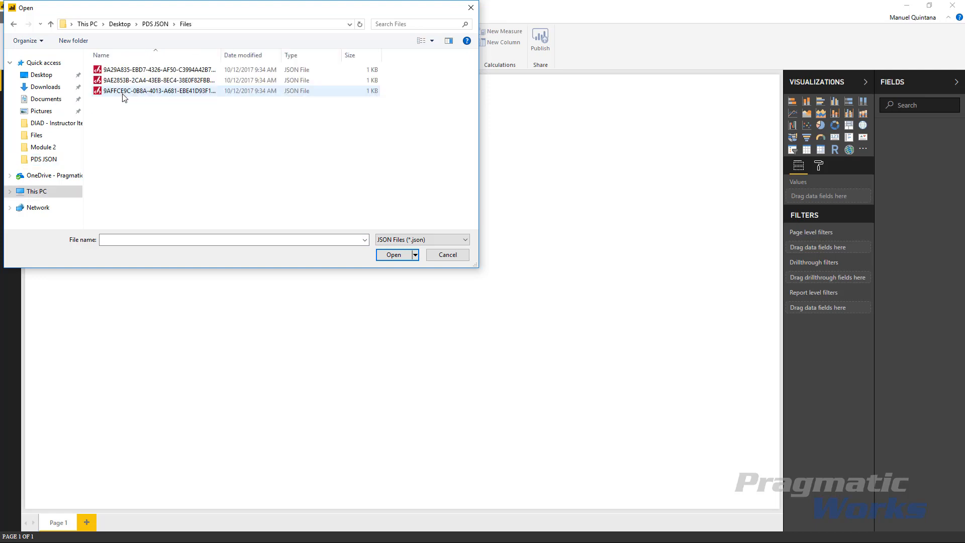
left_click(136, 71)
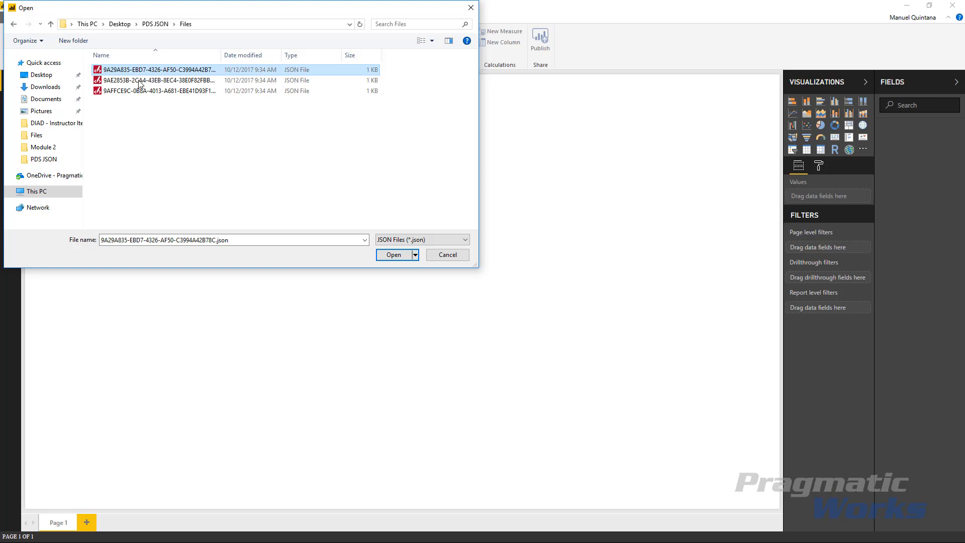
left_click(383, 258)
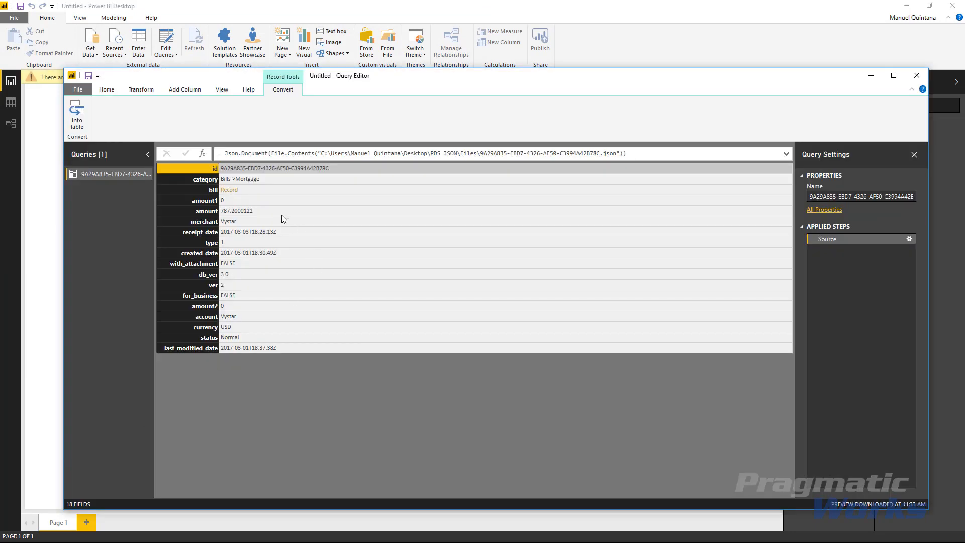
Convert the imported record into a table and pivot the Name column with Value as the values column, without aggregation.
left_click(78, 122)
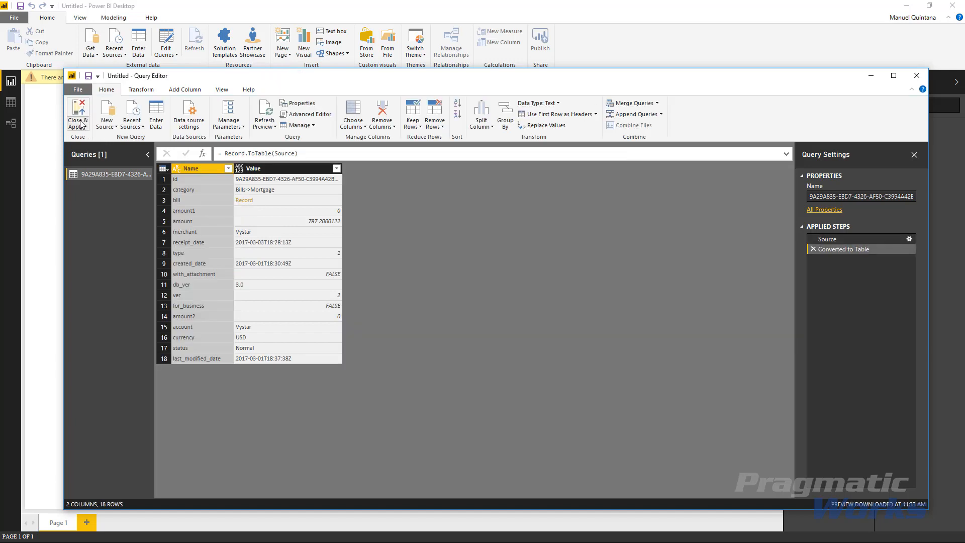
left_click(141, 89)
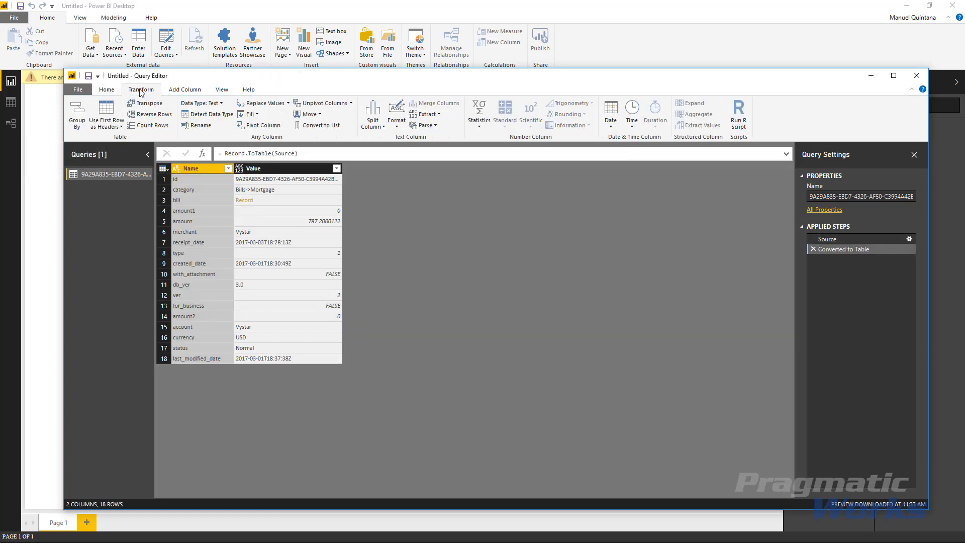
left_click(254, 128)
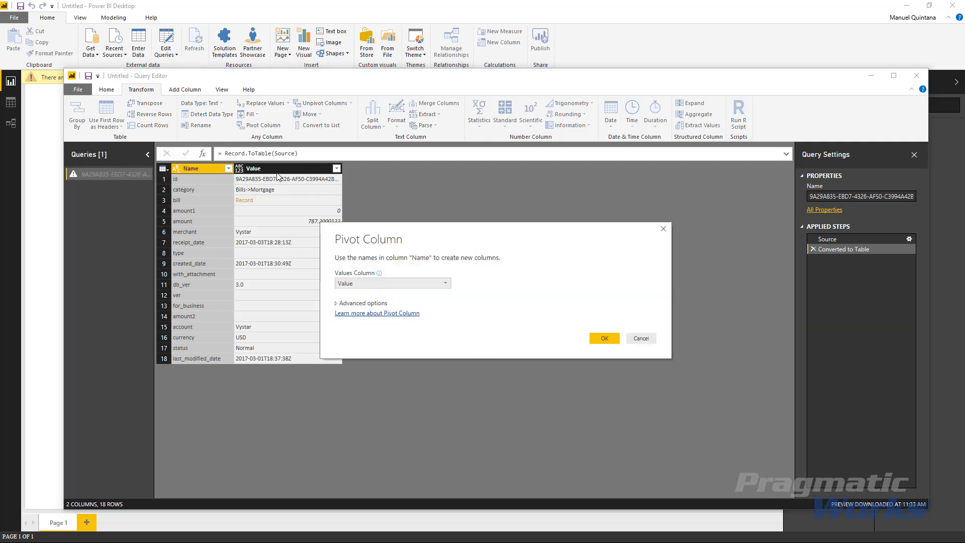
left_click(336, 303)
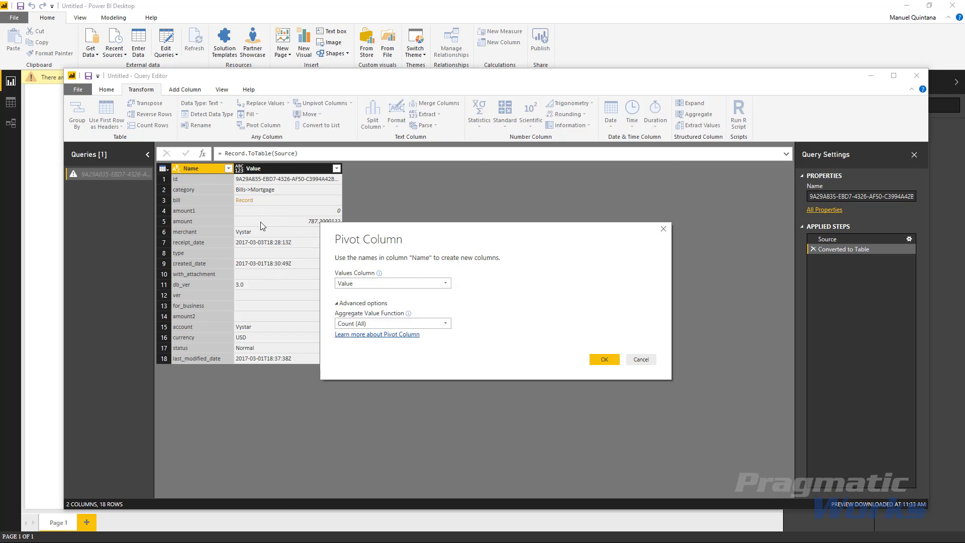
left_click(364, 324)
left_click(370, 354)
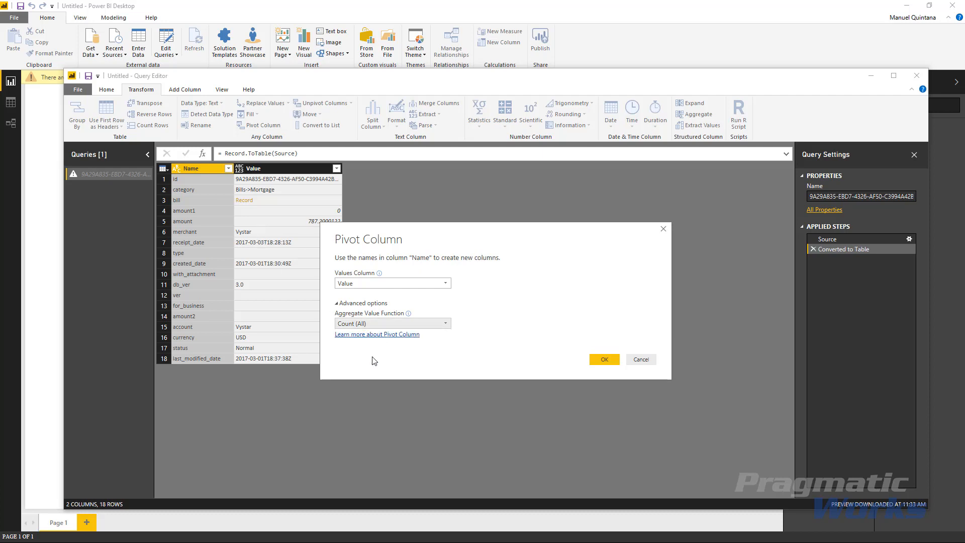
left_click(605, 359)
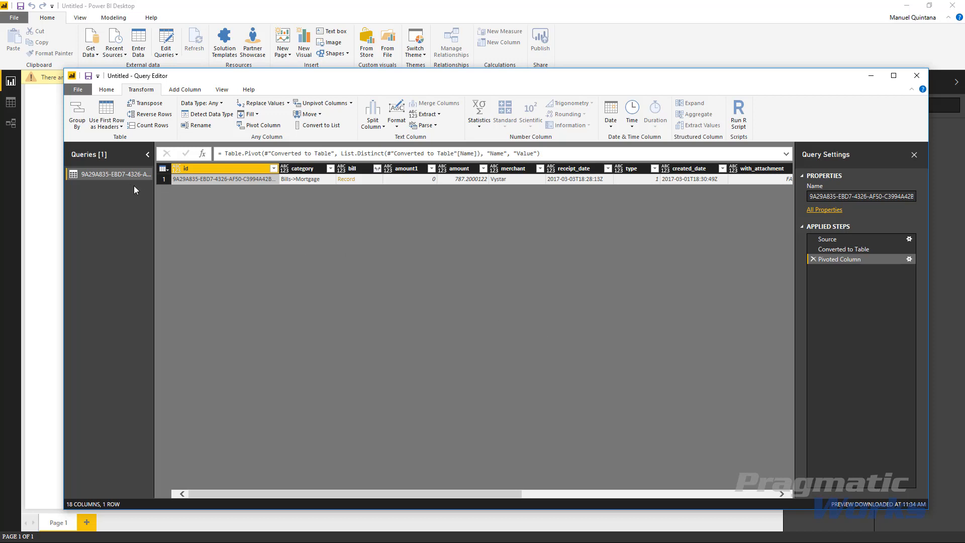
Rename the query holding the pivoted record to JsonFile.
right_click(122, 176)
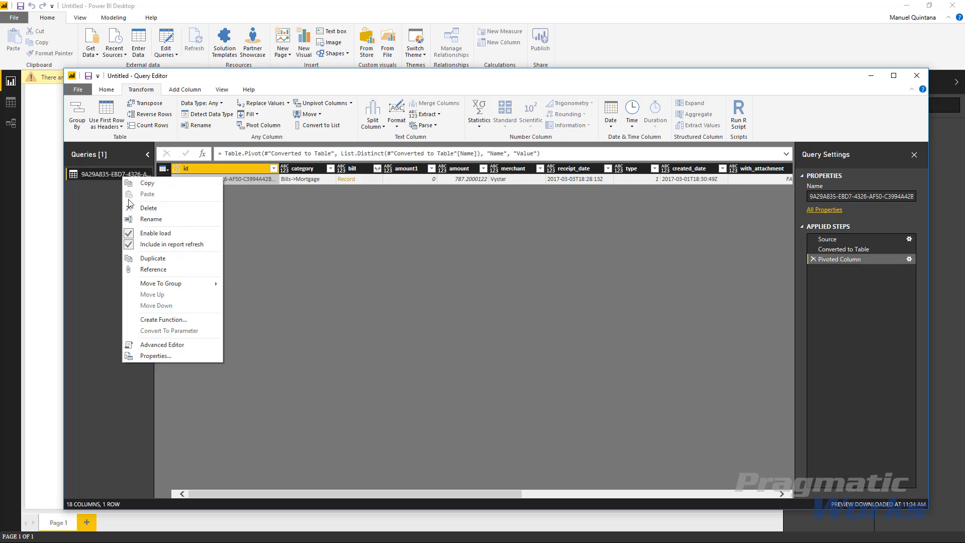
left_click(143, 224)
type("JsonFile")
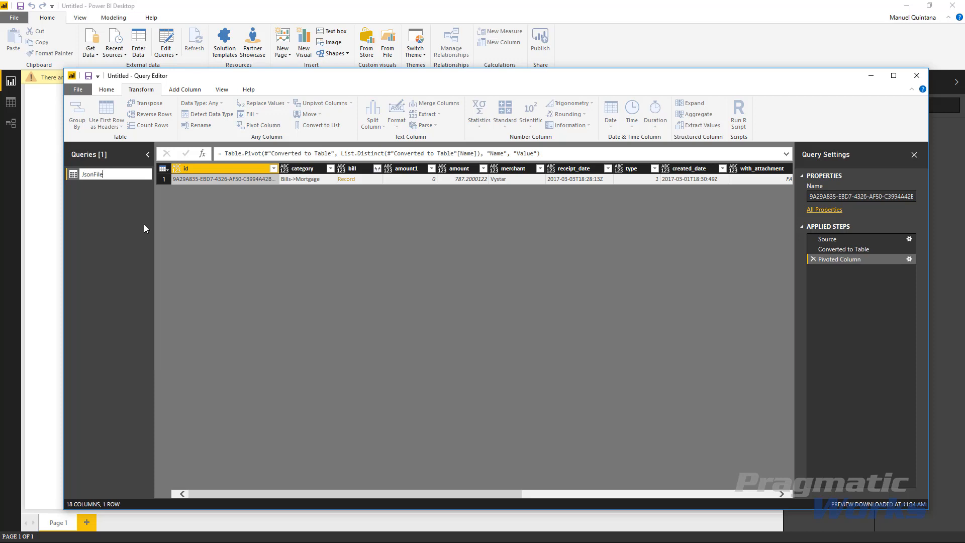
key("Return")
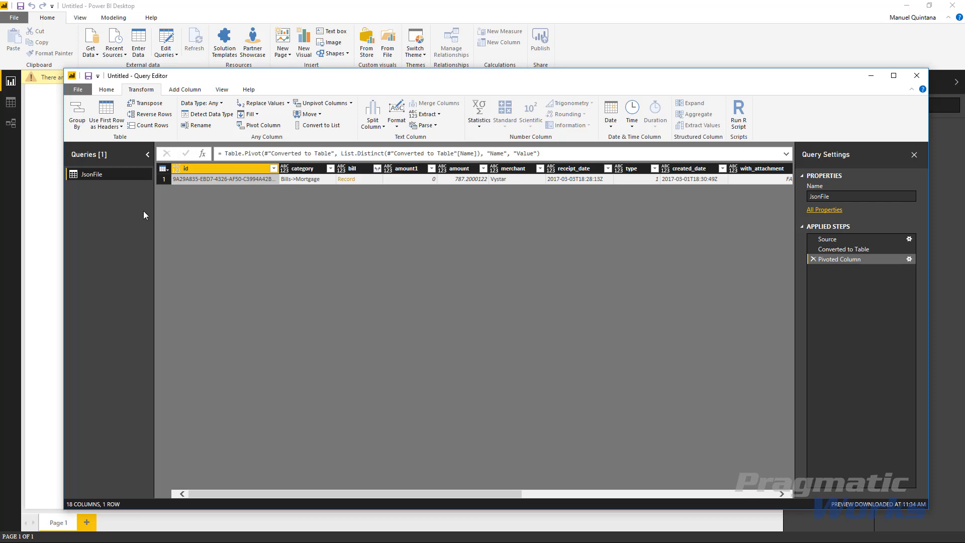
Add a folder source pointing to the Files subfolder of PDS JSON on the desktop, and combine its files for editing.
left_click(116, 92)
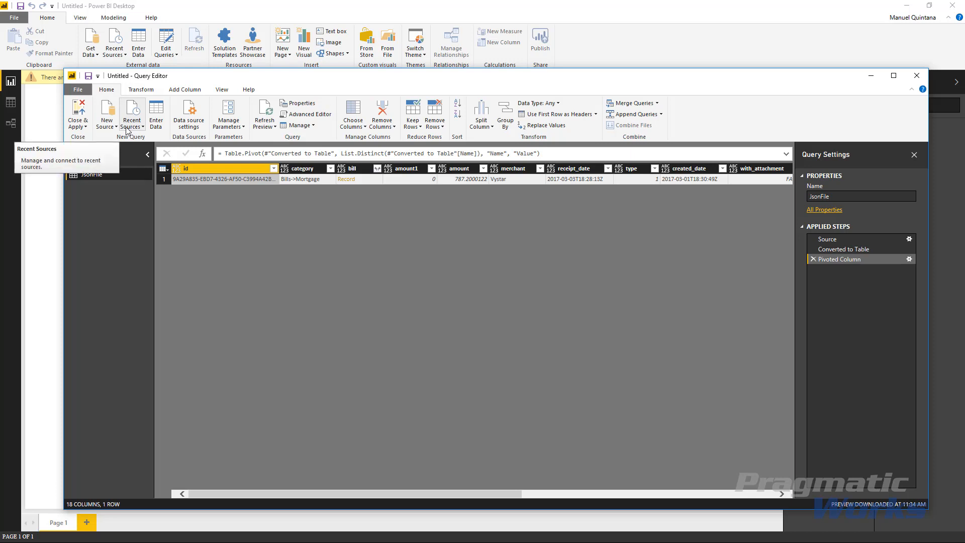
left_click(107, 111)
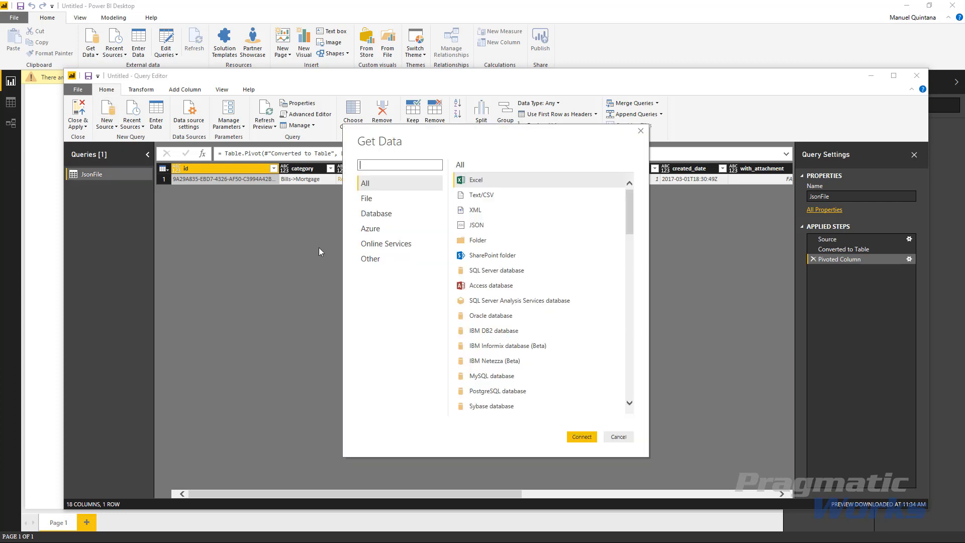
left_click(478, 241)
left_click(577, 437)
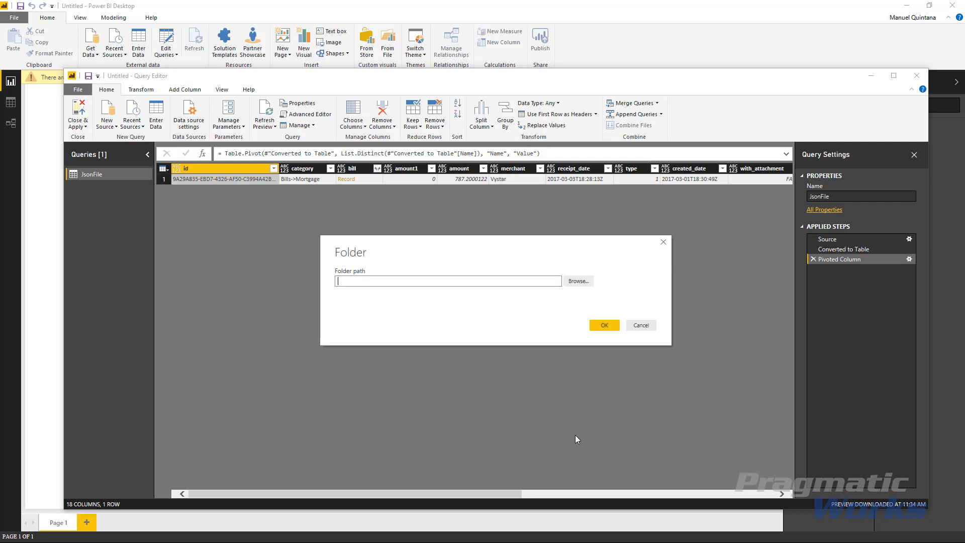
left_click(575, 282)
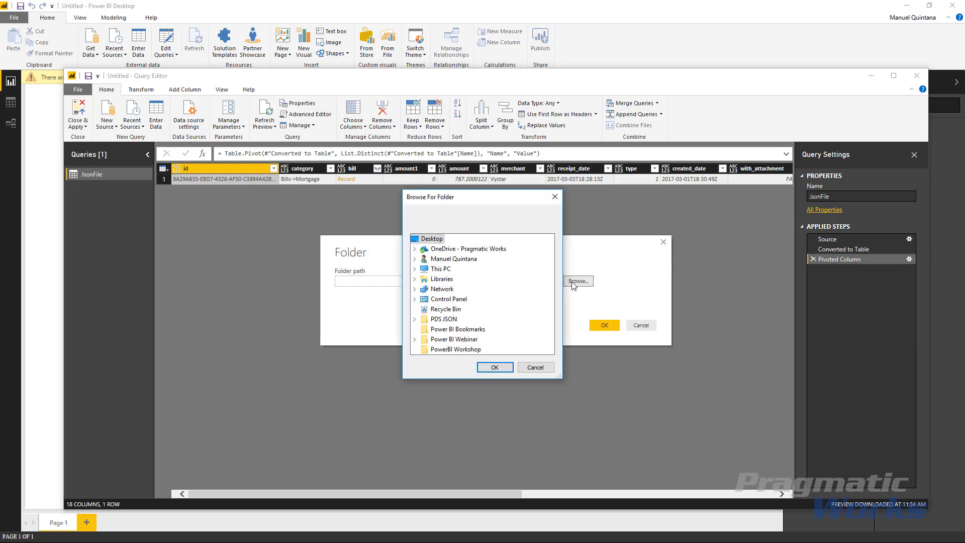
left_click(415, 319)
left_click(446, 329)
left_click(505, 372)
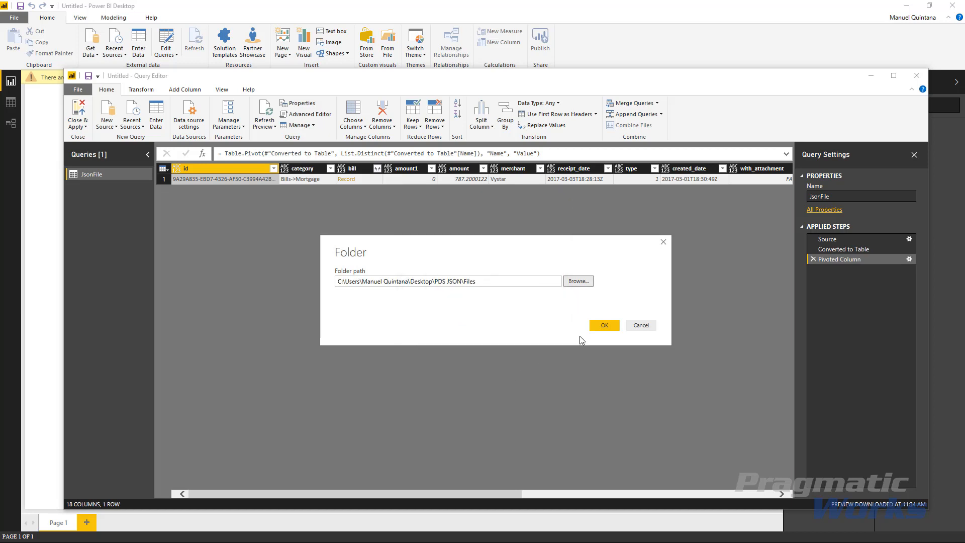
left_click(603, 326)
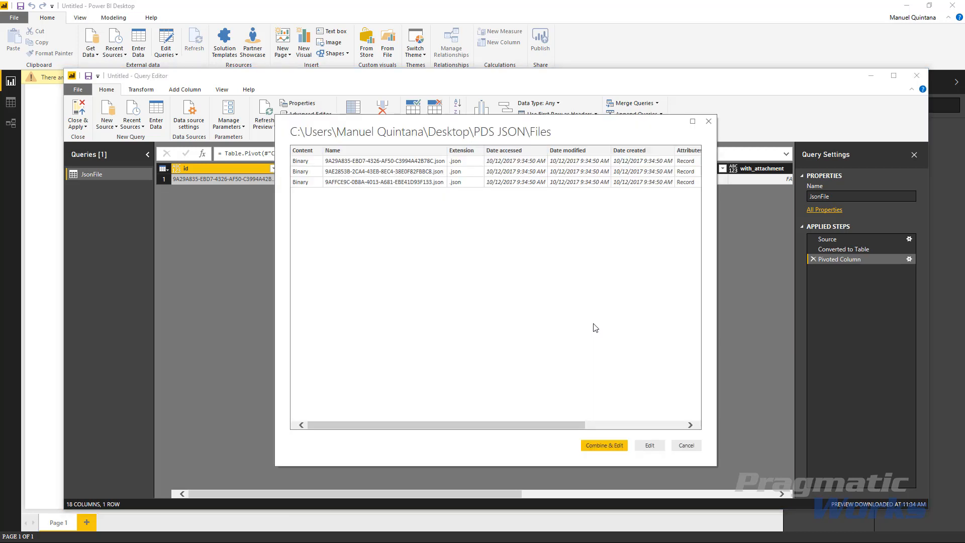
left_click(612, 445)
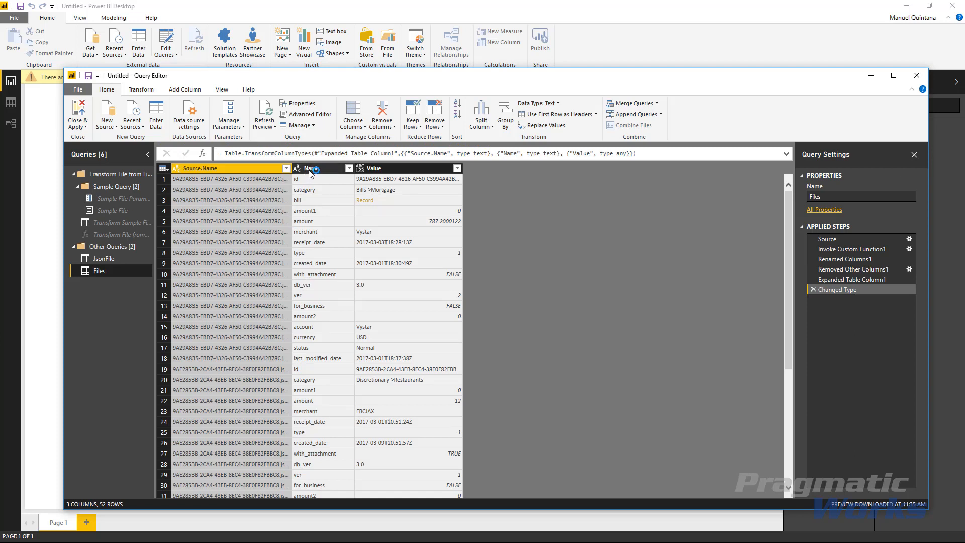
Remove the Name and Value columns from the Files query.
left_click(312, 173)
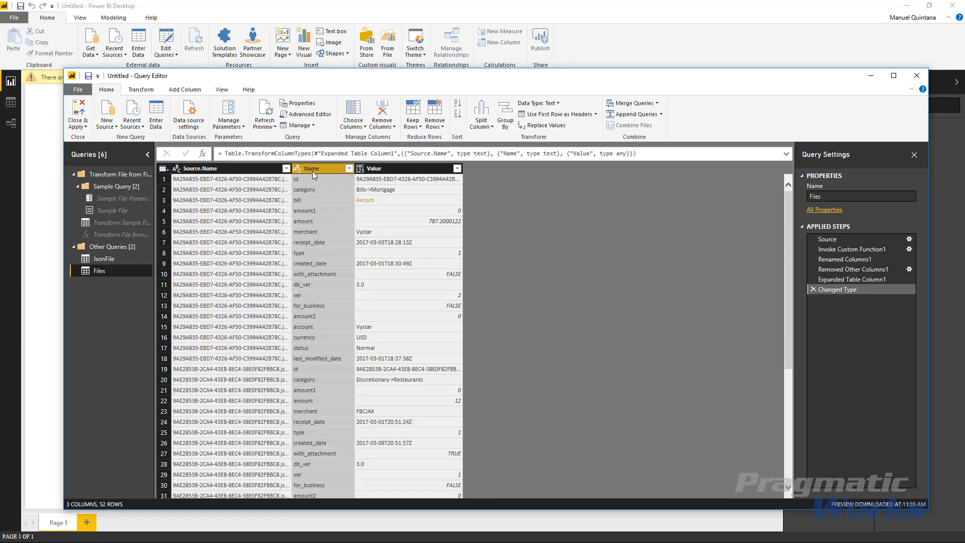
left_click(372, 169, "shift")
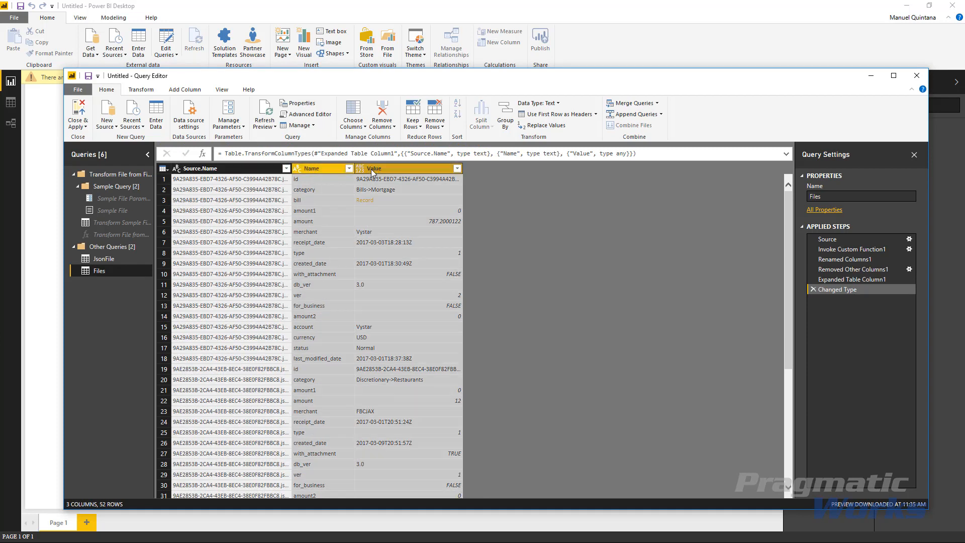
right_click(373, 170)
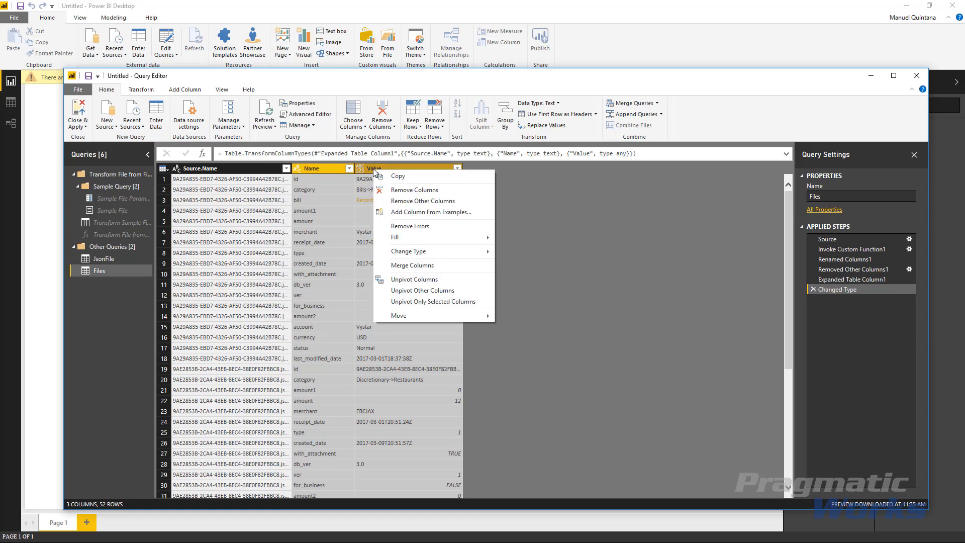
left_click(405, 191)
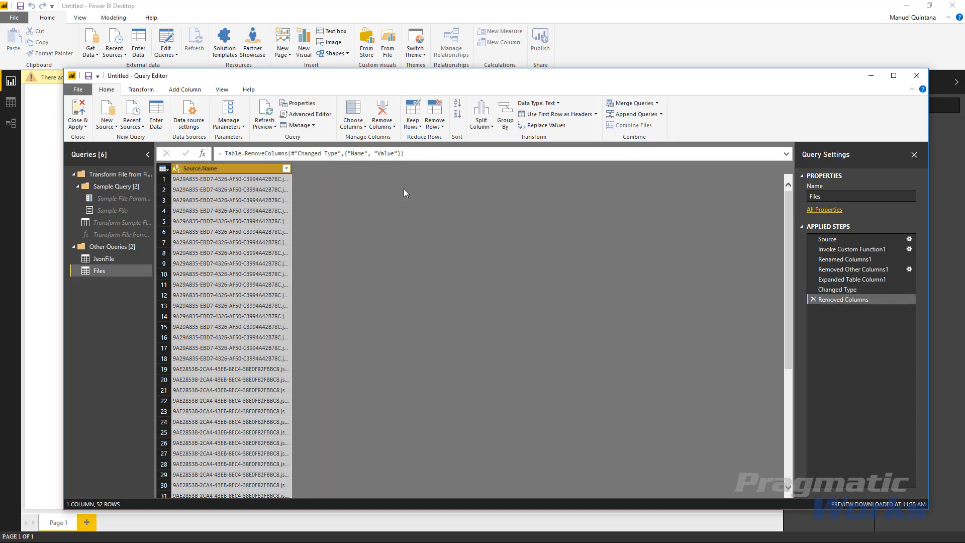
Rename the Source.Name column to FileName and remove its duplicate rows.
double_click(212, 168)
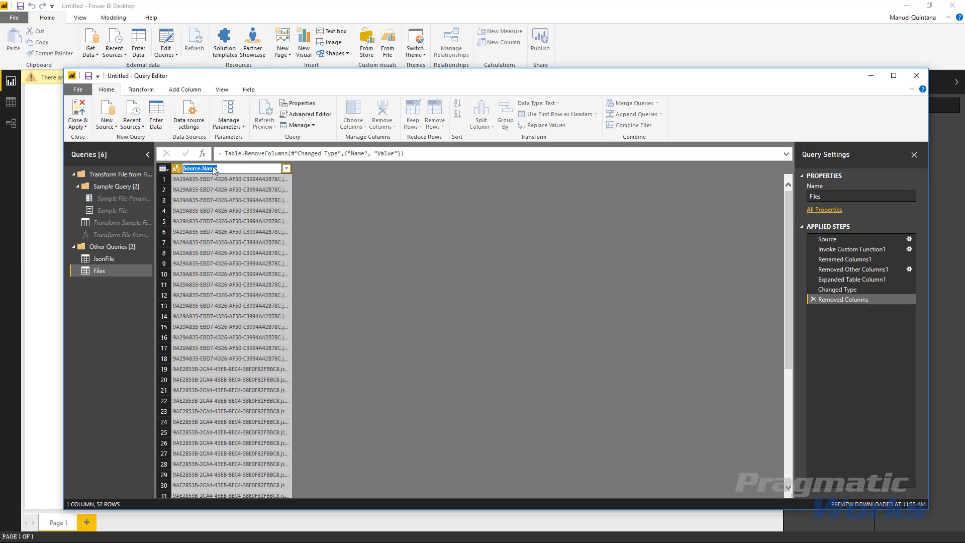
type("FileNam")
key("Return")
right_click(213, 169)
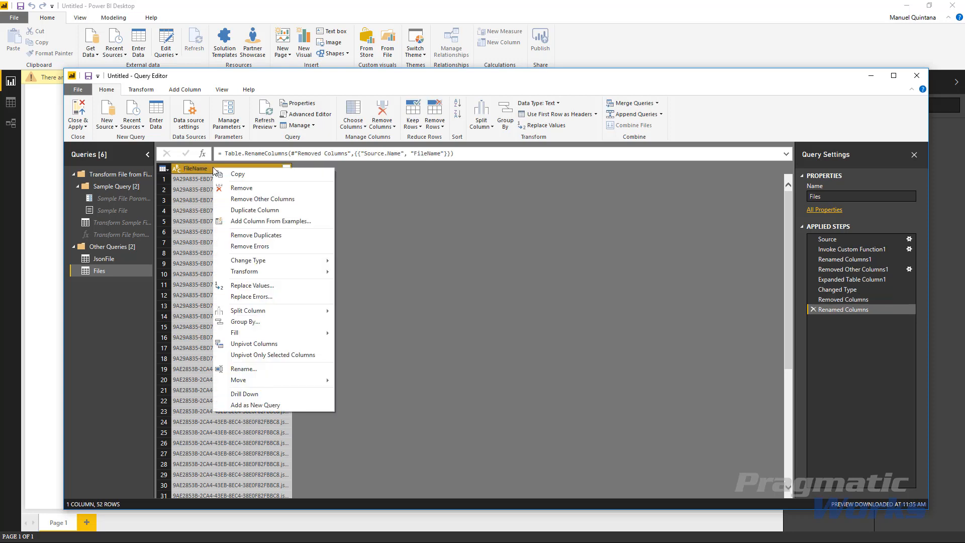
left_click(247, 236)
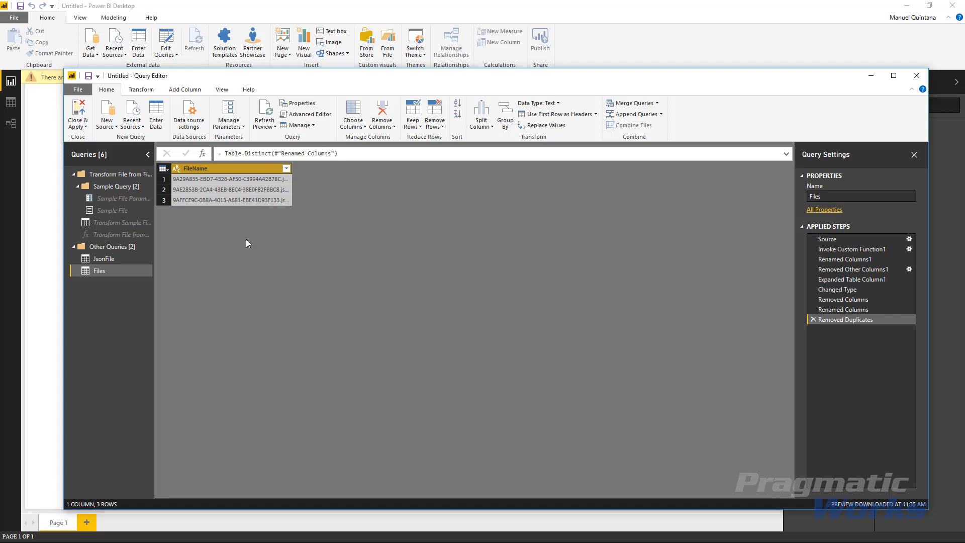
In the JsonFile query's M code, add the function header "(file as text) =>" above the let statement.
left_click(125, 258)
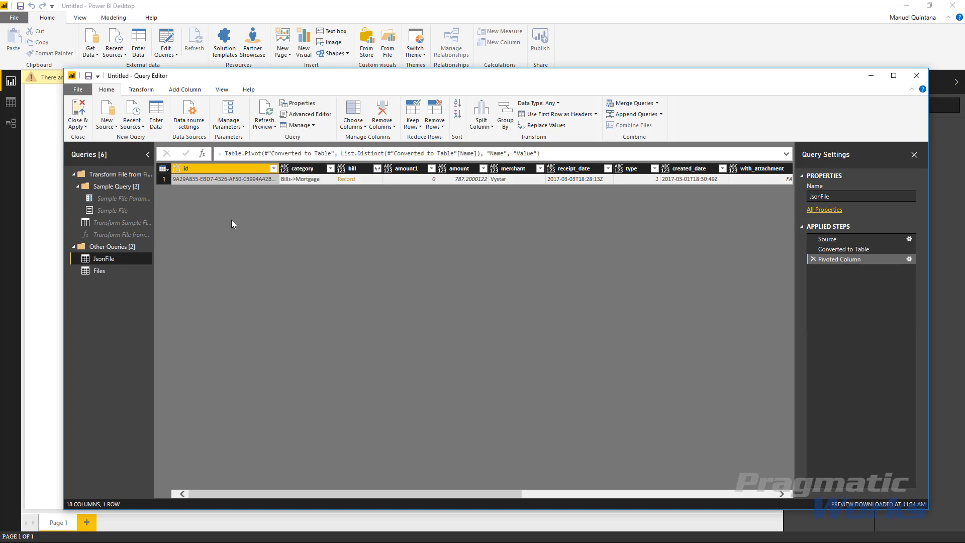
left_click(303, 115)
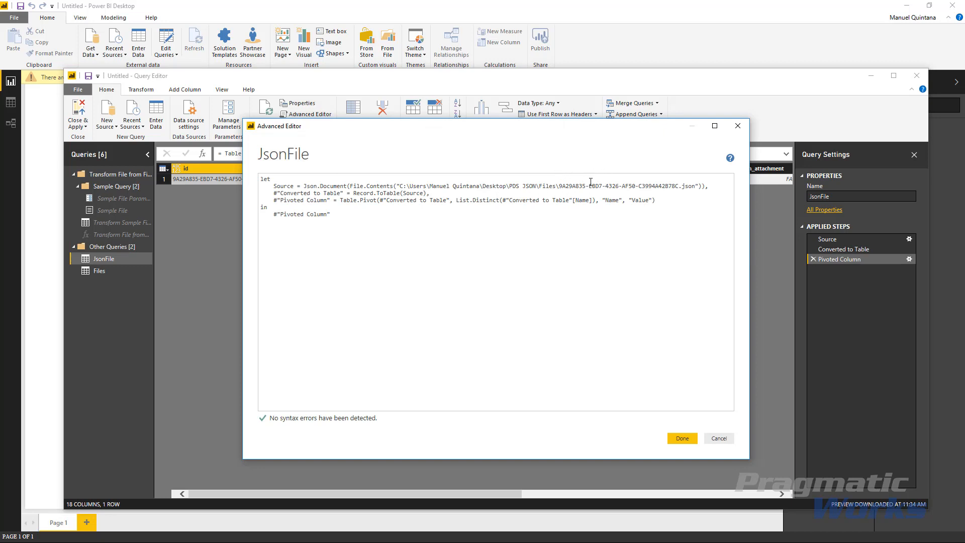
left_click_drag(559, 185, 693, 190)
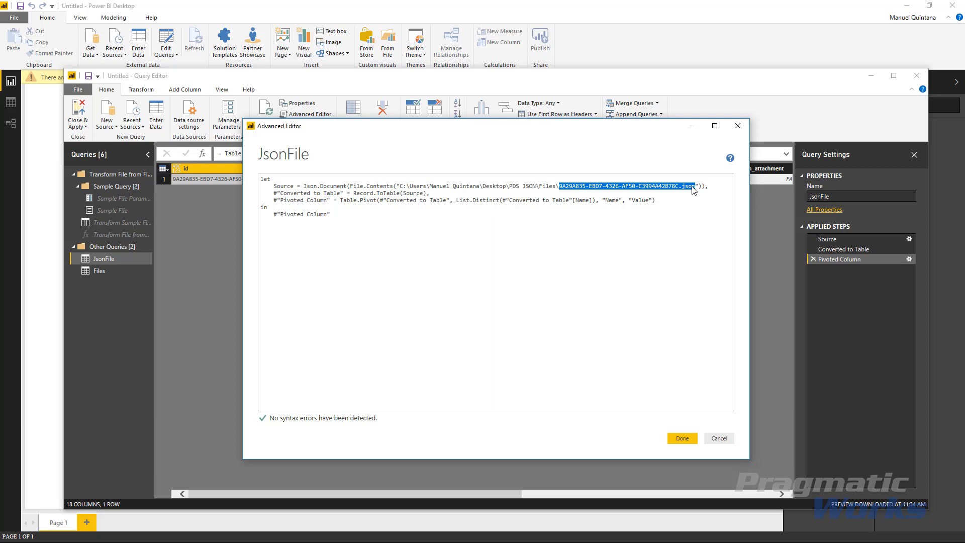
left_click(300, 186)
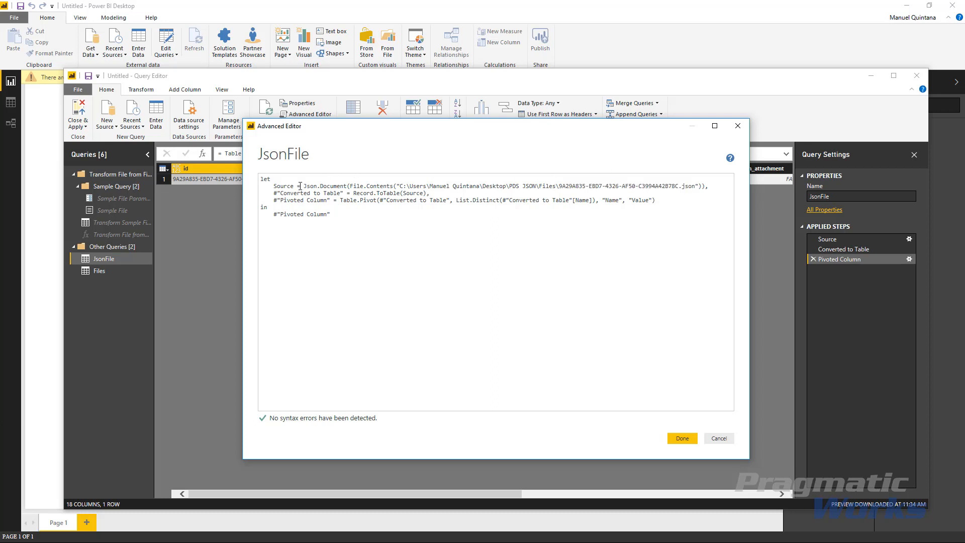
key("Return")
key("Return")
type("(")
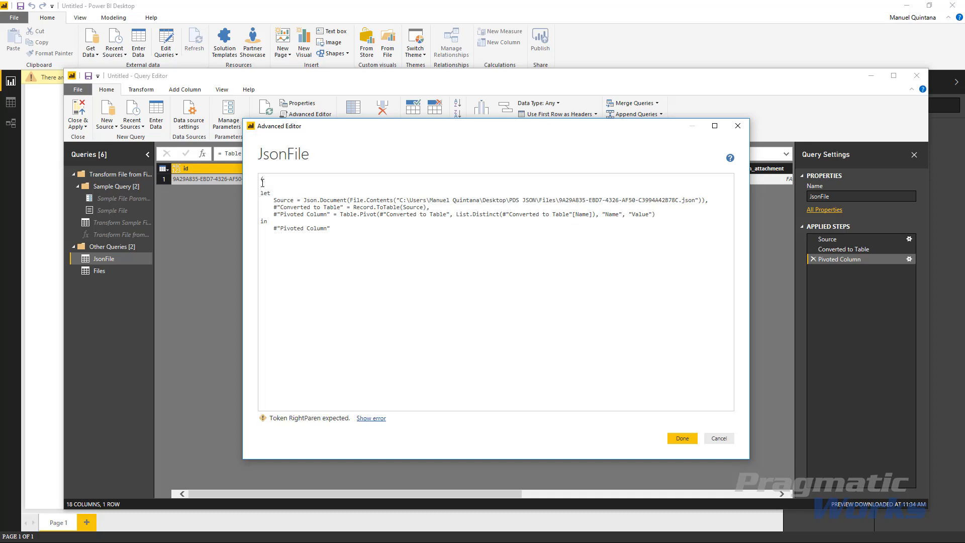
type("file")
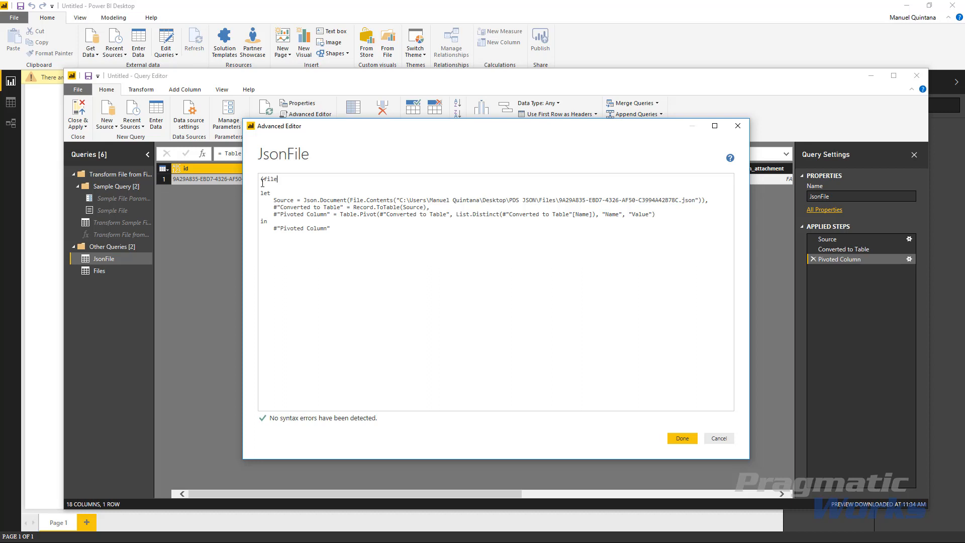
type(" as text) =>")
Replace the hard-coded JSON file name in the Source path with &(file) and apply the code to make JsonFile a function.
left_click_drag(560, 201, 641, 200)
key("shift+Home")
left_click(680, 200, "shift")
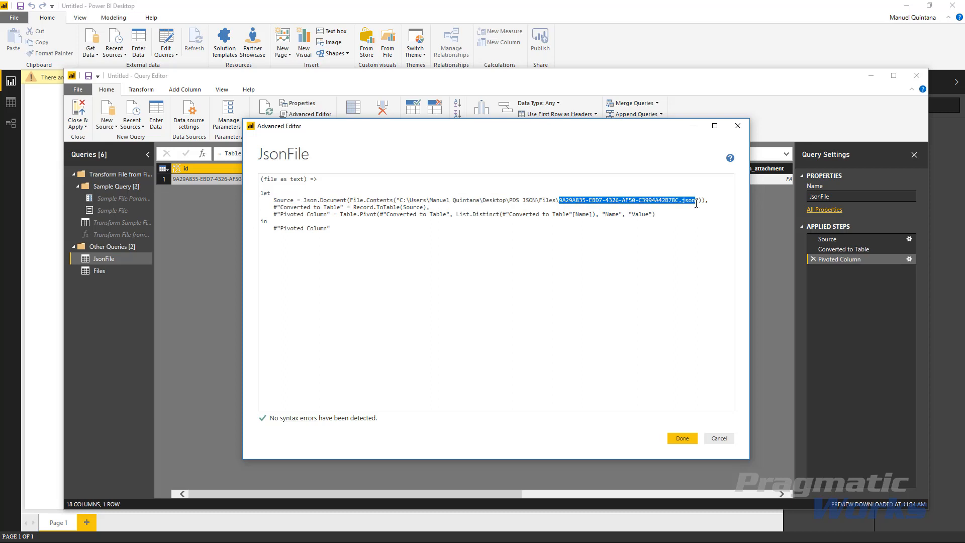
key("Delete")
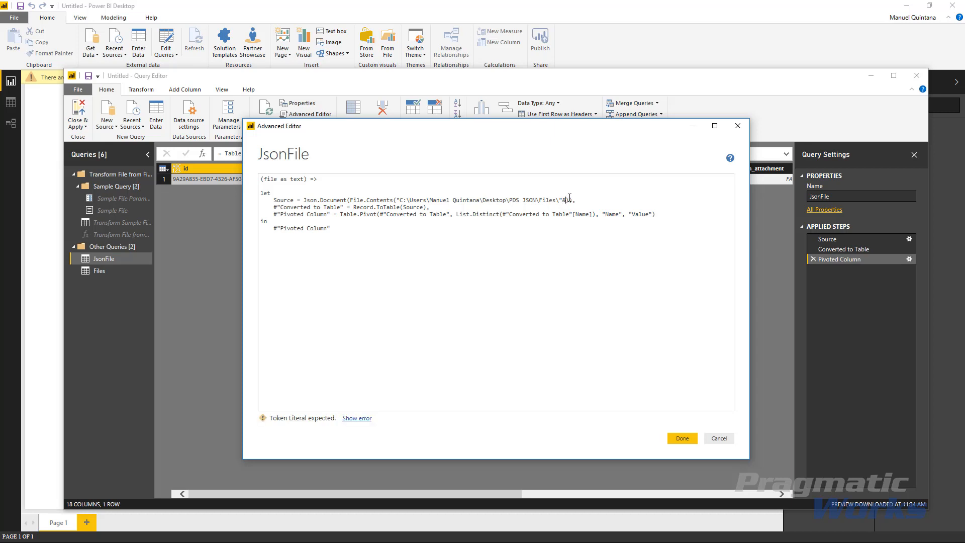
type("file")
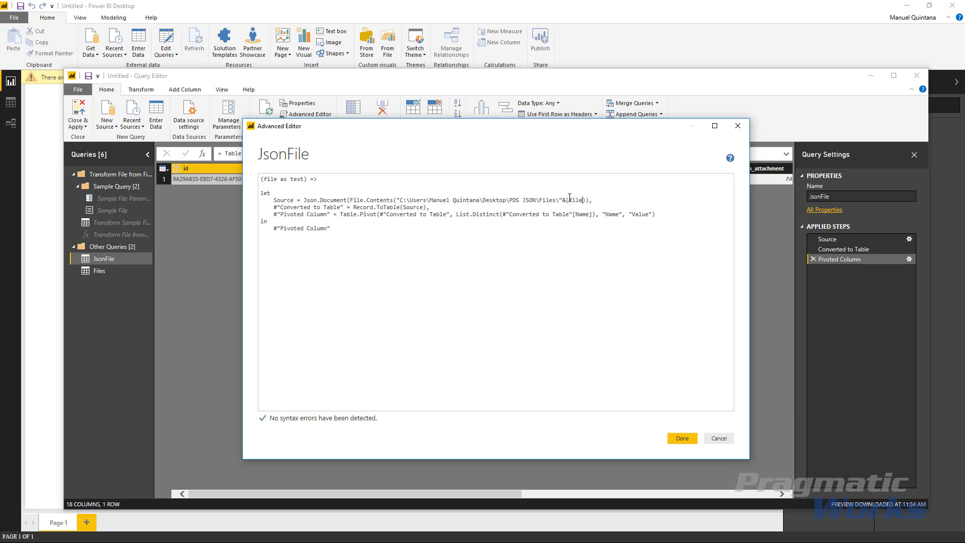
type(")")
left_click(683, 437)
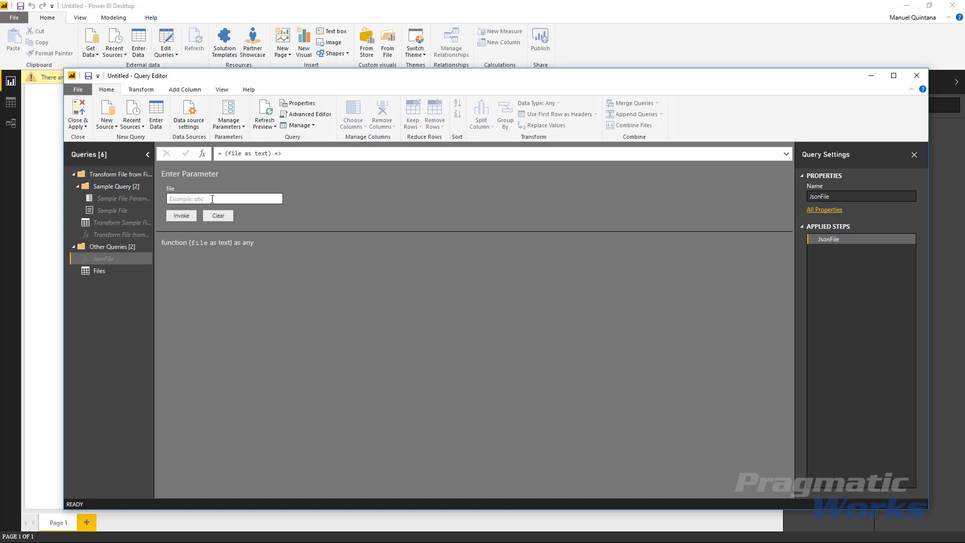
Invoke the JsonFile custom function on the Files query in a new column named Details, with FileName as the file argument.
left_click(106, 275)
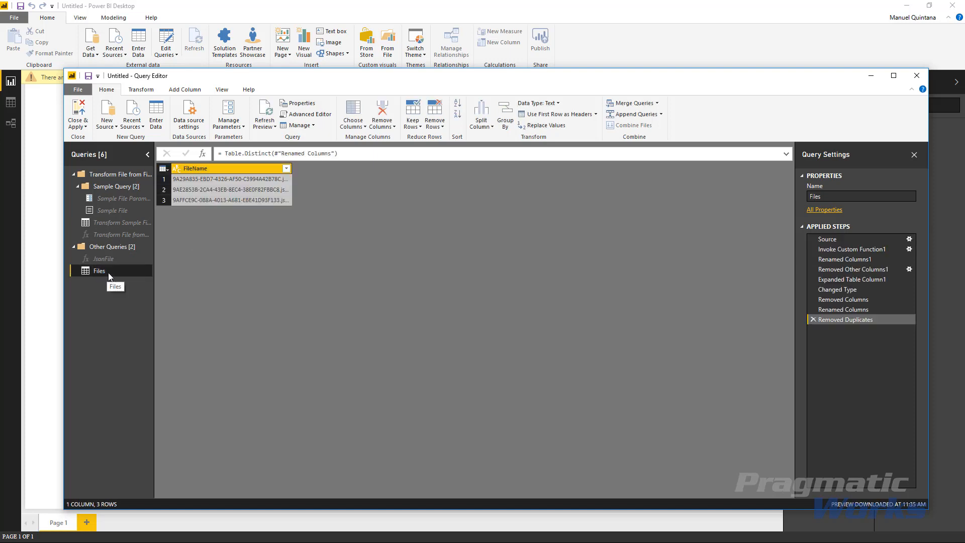
left_click(177, 90)
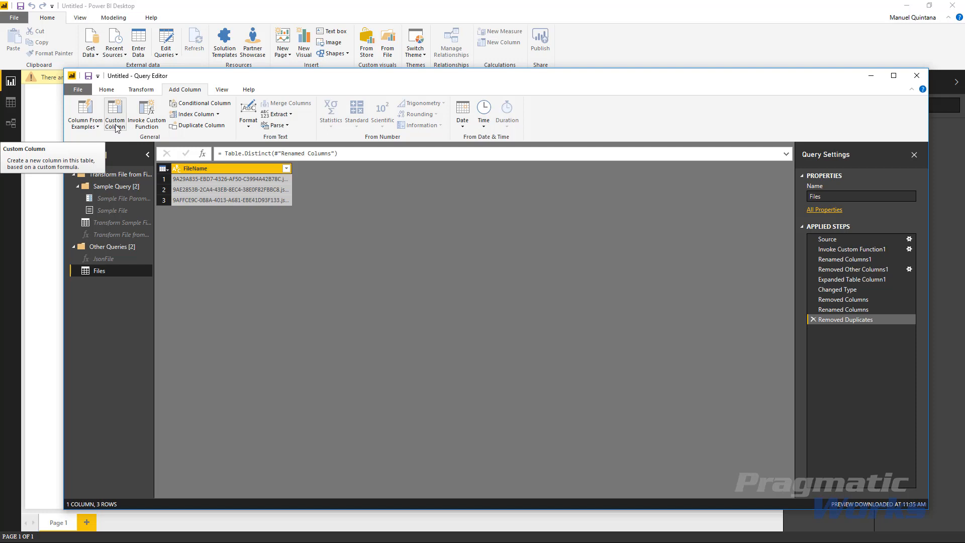
left_click(149, 126)
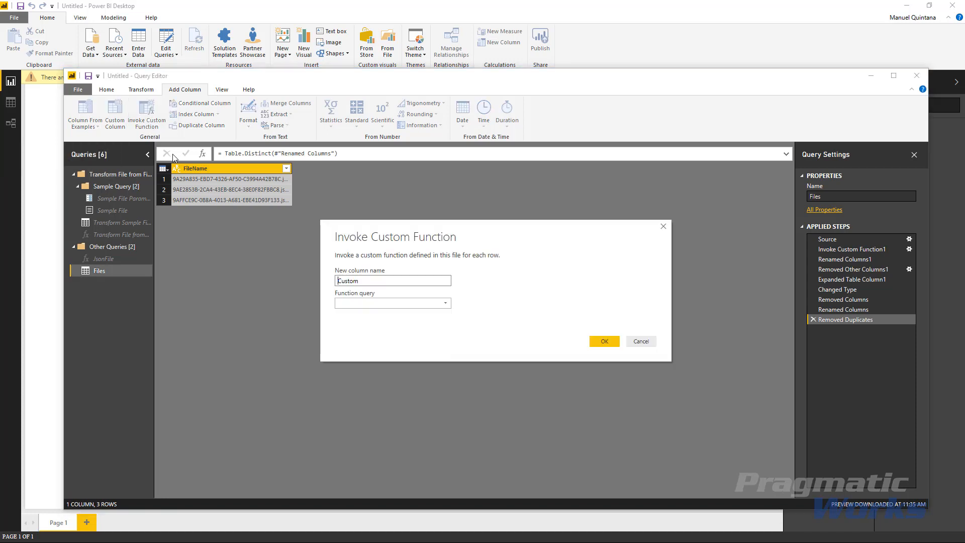
double_click(339, 281)
type("Details")
left_click(370, 306)
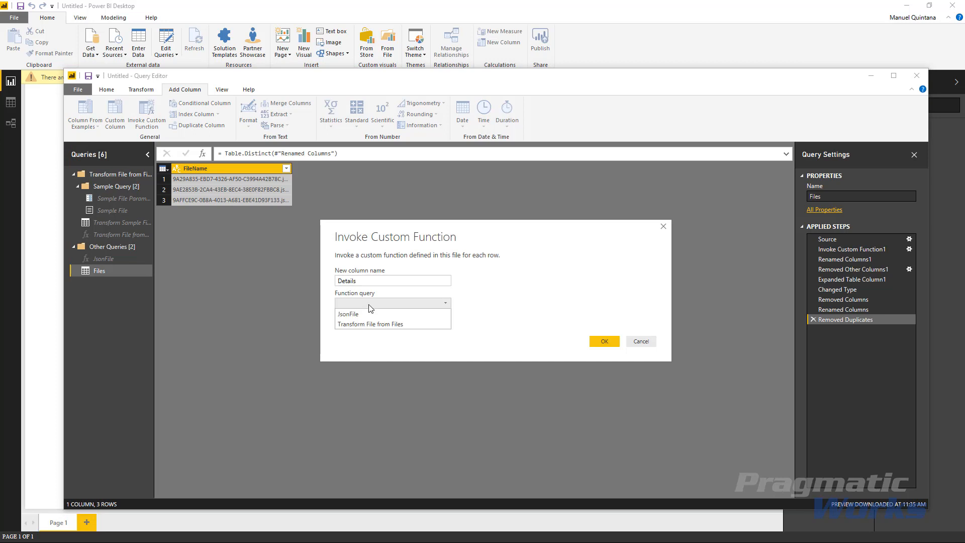
left_click(363, 313)
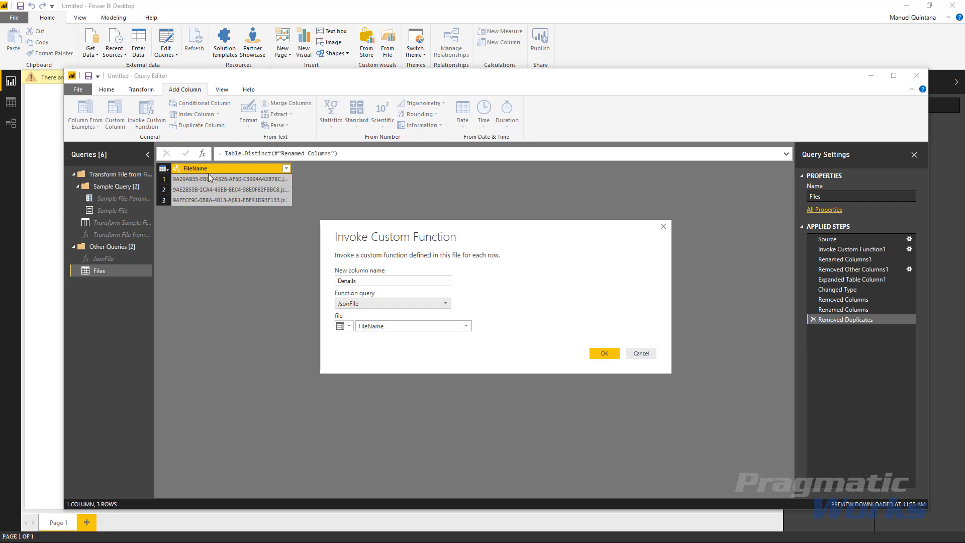
left_click(596, 354)
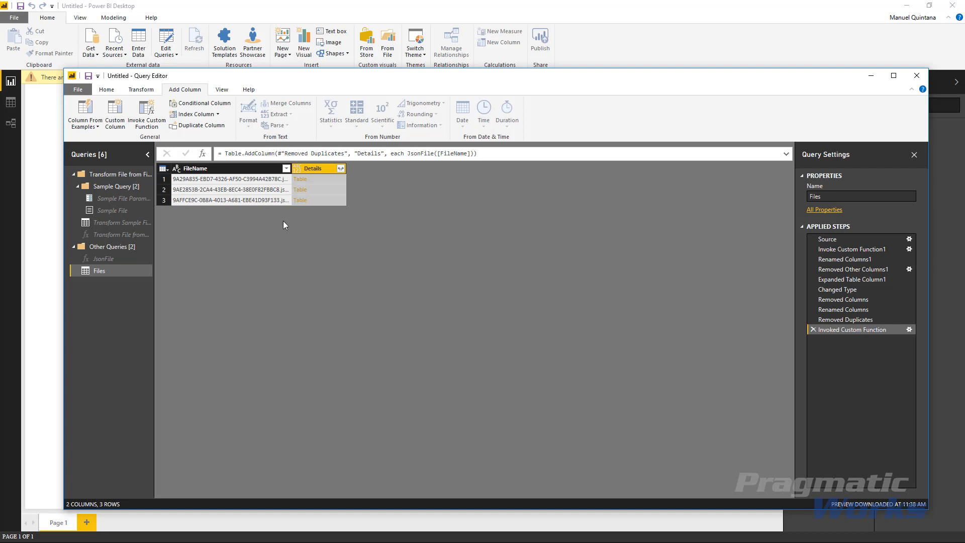
Expand the Details column into all its fields except id, without the original column name as prefix.
left_click(341, 169)
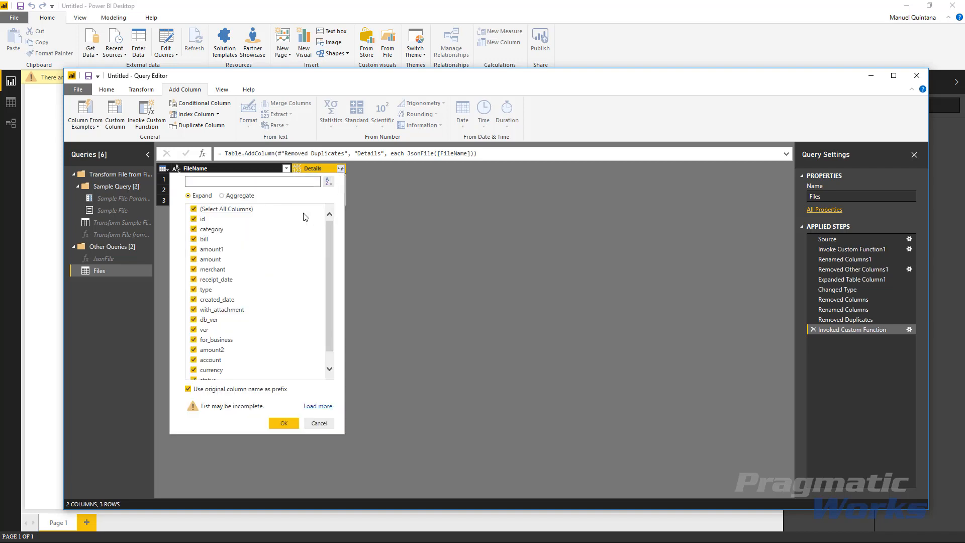
left_click(193, 219)
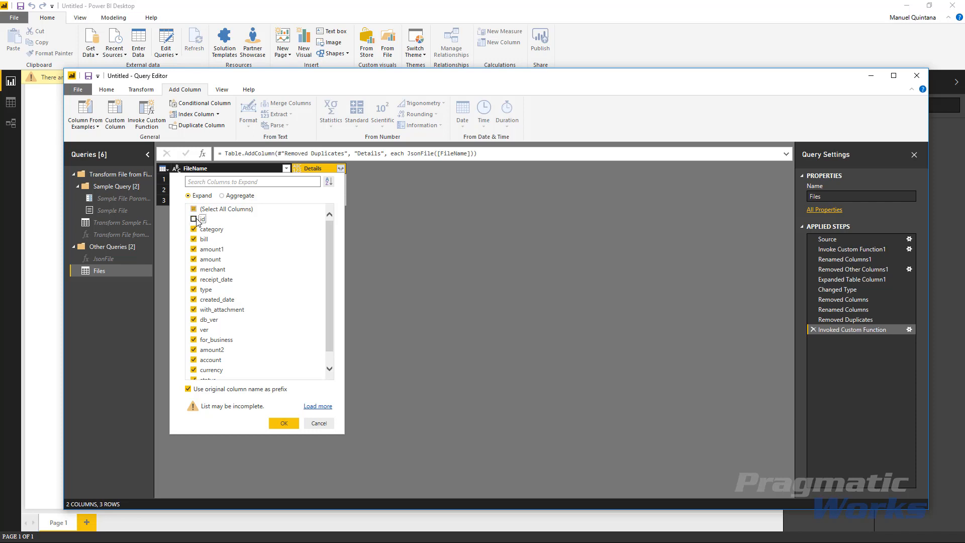
left_click(189, 389)
left_click(281, 423)
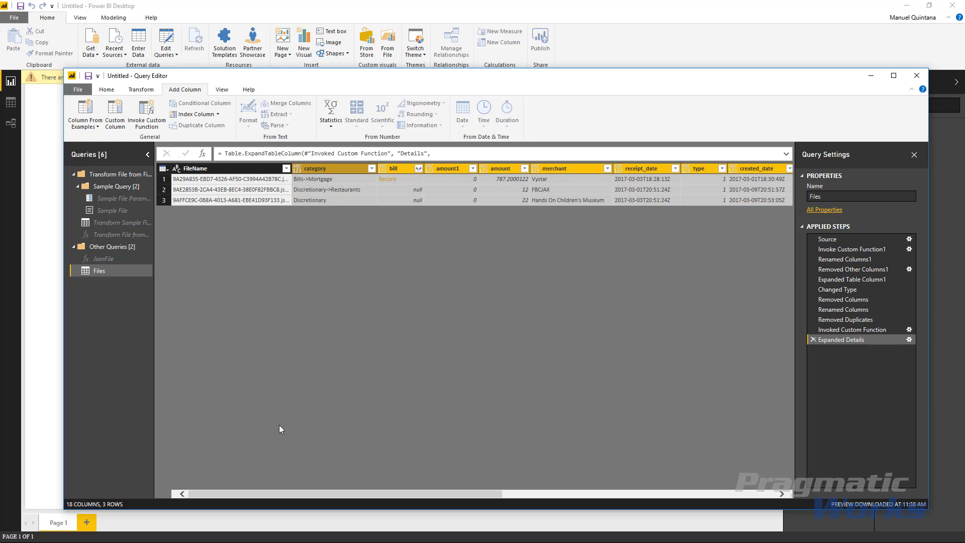
Expand the bill record column into bill_number and paid, without a column name prefix.
left_click(417, 170)
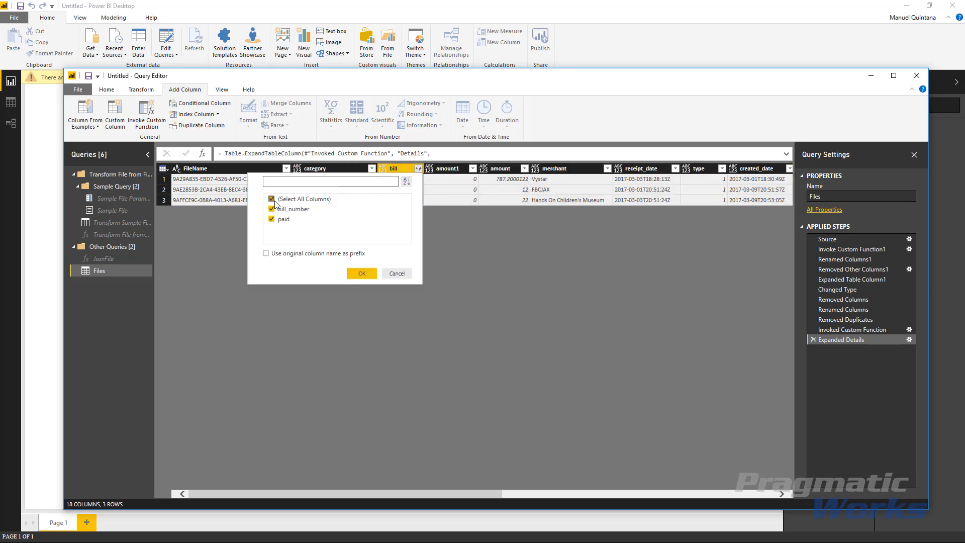
left_click(362, 274)
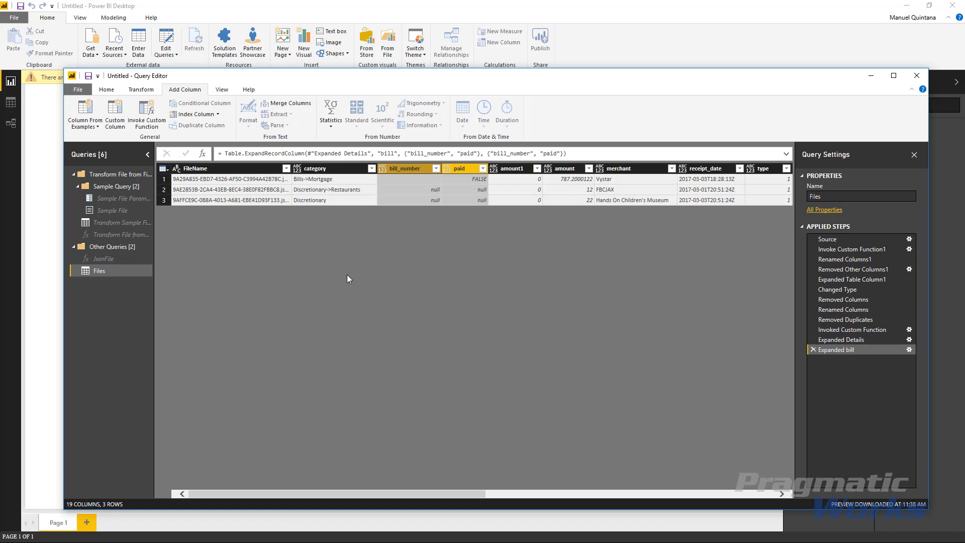
left_click(107, 91)
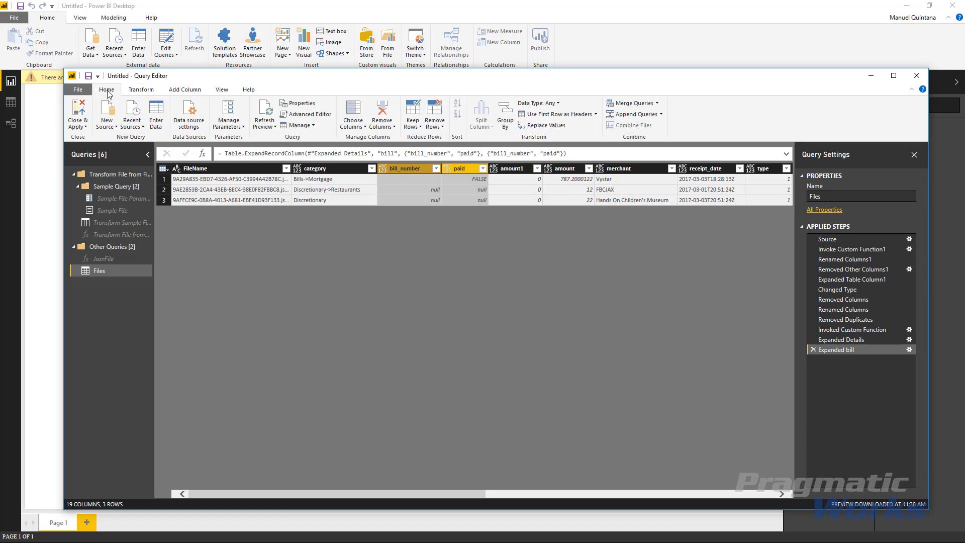